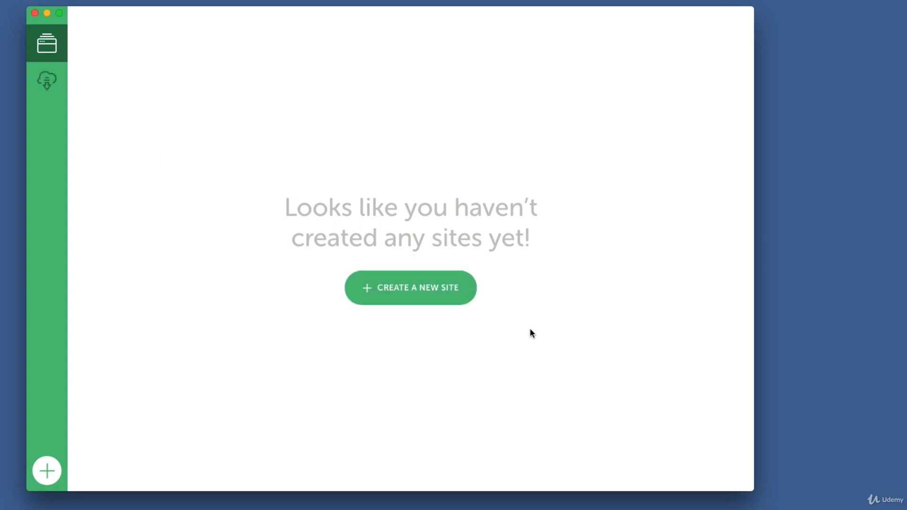
# Step: Start creating a new local site, name it Amazing College, and continue to the environment setup
pyautogui.click(452, 292)
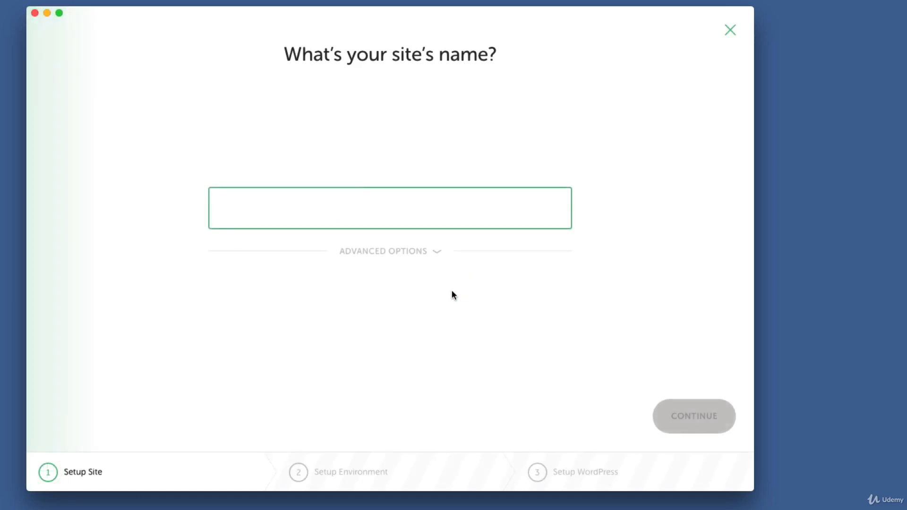
pyautogui.write('Fictional ')
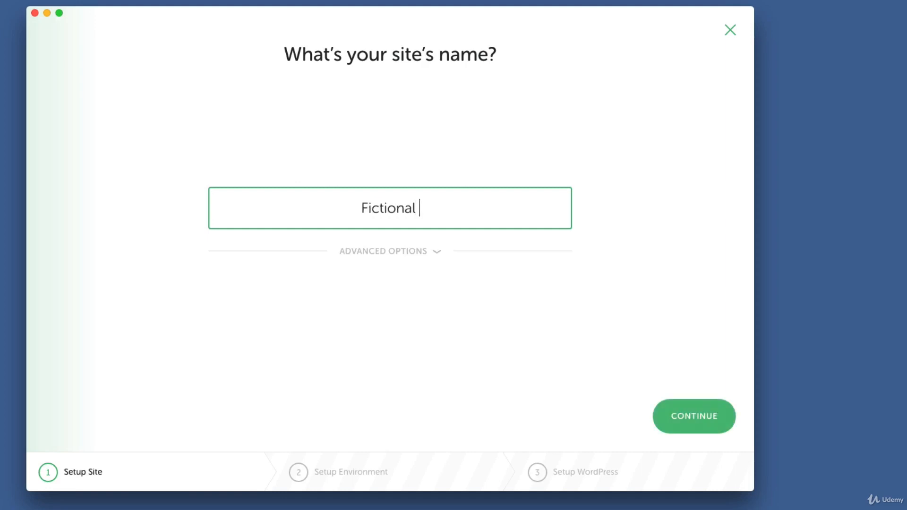
pyautogui.write('University')
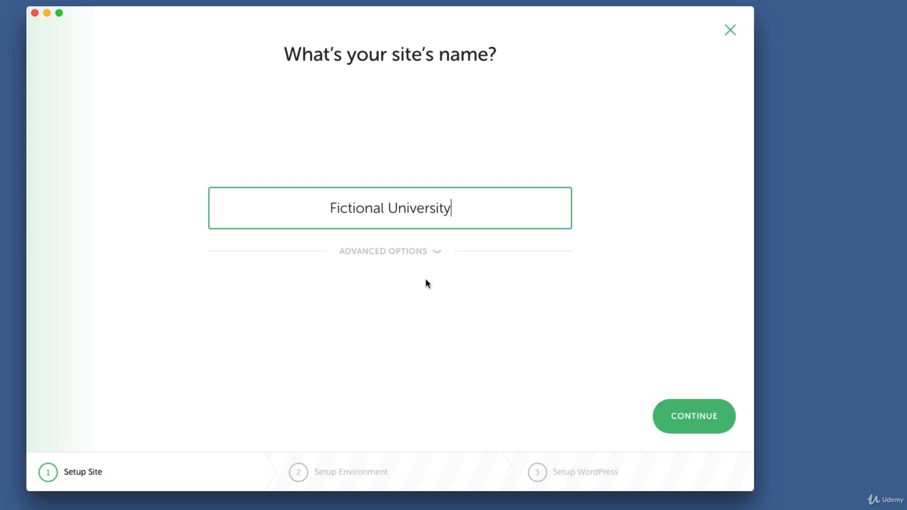
pyautogui.press('super+a')
pyautogui.press('BackSpace')
pyautogui.write('Amazing College')
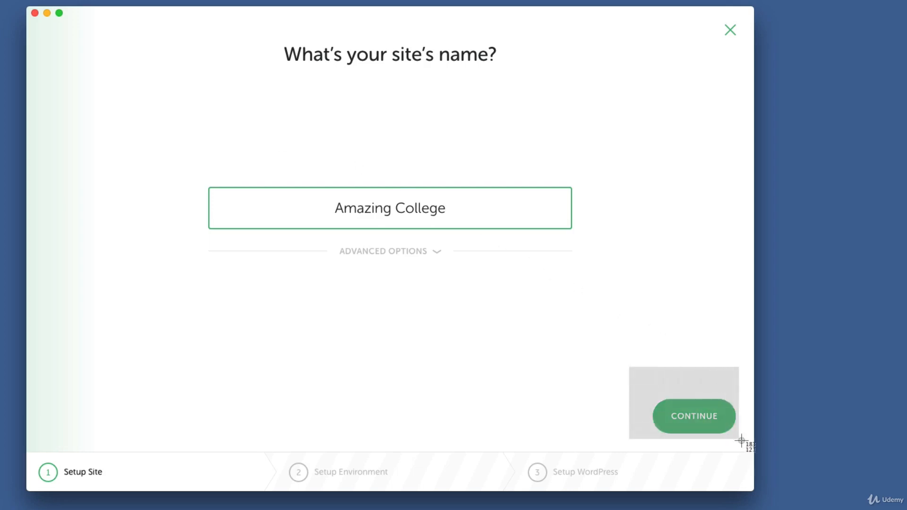
pyautogui.click(709, 422)
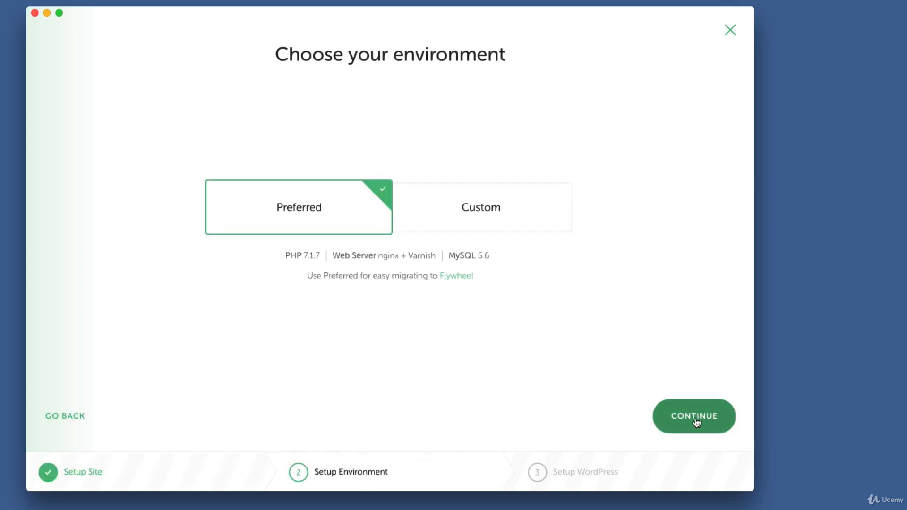
# Step: Keep the Preferred environment for the new site and continue to the WordPress setup
pyautogui.press('super+shift+4')
pyautogui.moveTo(185, 158); pyautogui.dragTo(396, 256)
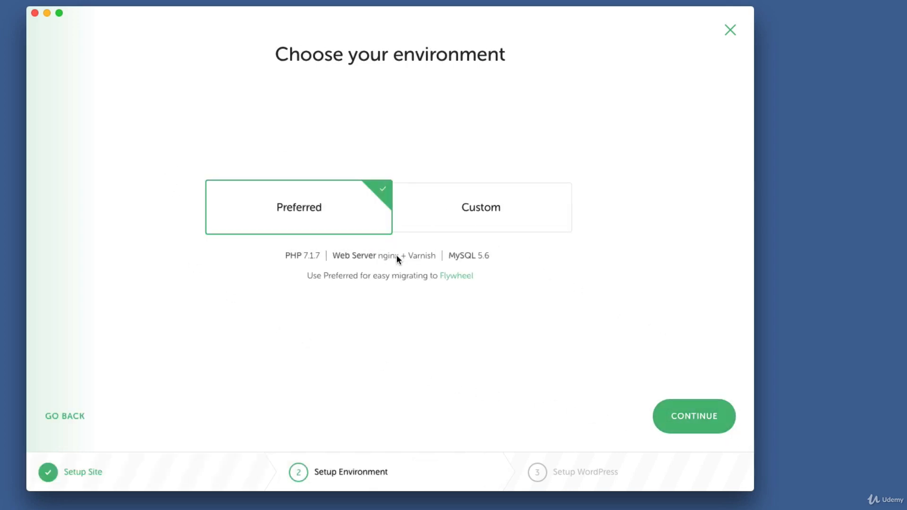
pyautogui.click(709, 420)
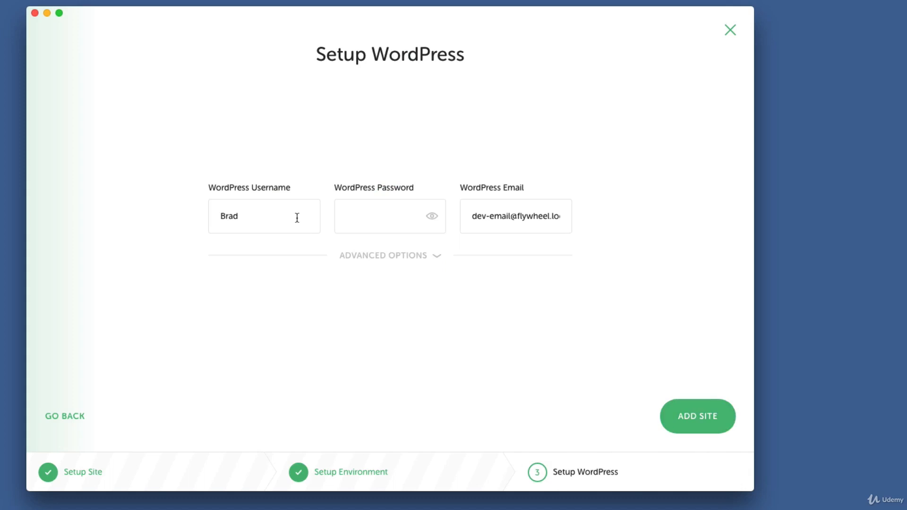
# Step: Add the site with the filled-in WordPress credentials and decline saving them as the default
pyautogui.moveTo(297, 218); pyautogui.dragTo(220, 215)
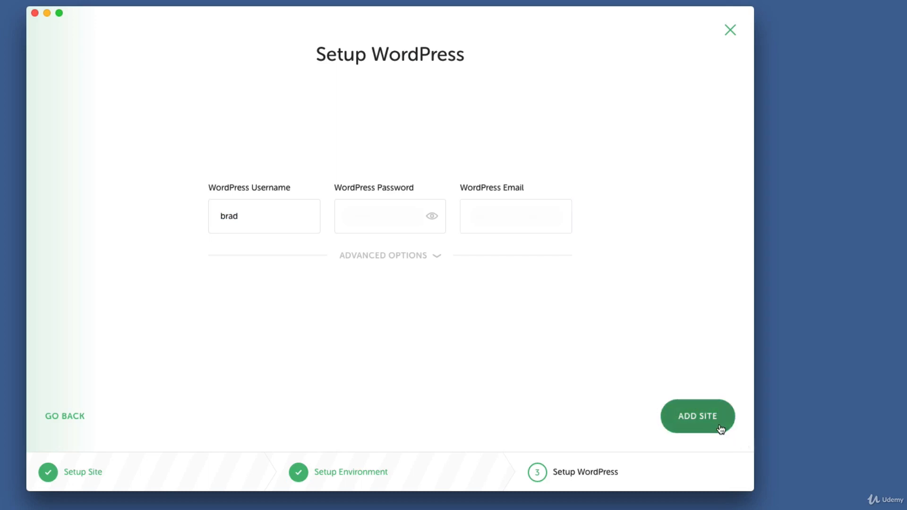
pyautogui.click(719, 424)
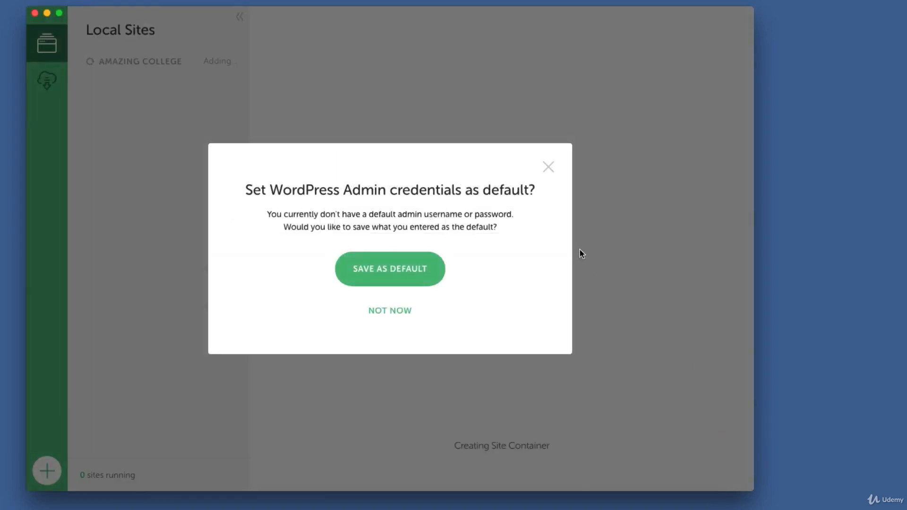
pyautogui.click(376, 310)
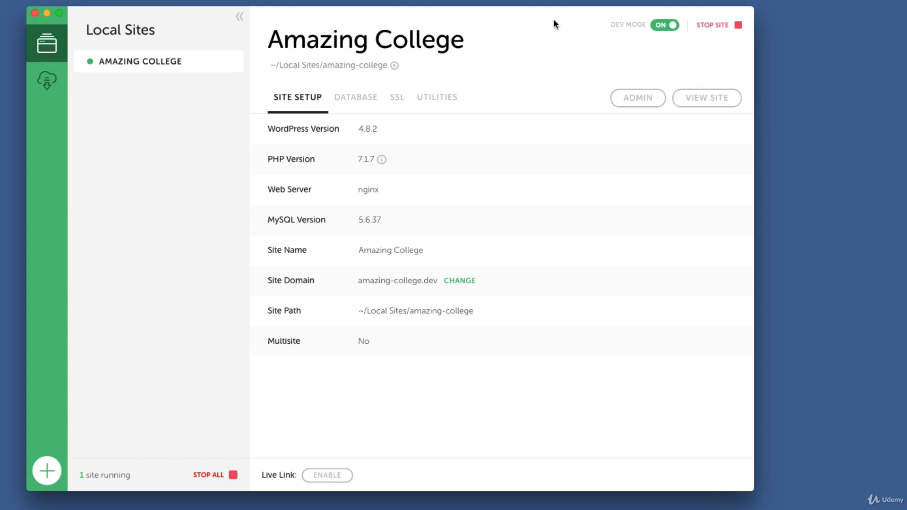
# Step: Open the Amazing College site in the browser and look over its front page
pyautogui.press('super+shift+4')
pyautogui.moveTo(657, 73); pyautogui.dragTo(748, 117)
pyautogui.press('super+shift+4')
pyautogui.moveTo(686, 37); pyautogui.dragTo(748, 15)
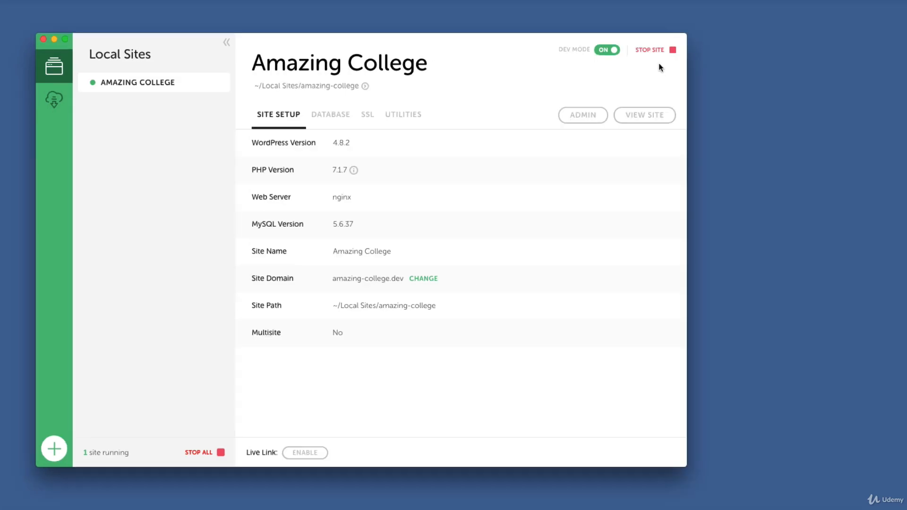
pyautogui.click(645, 115)
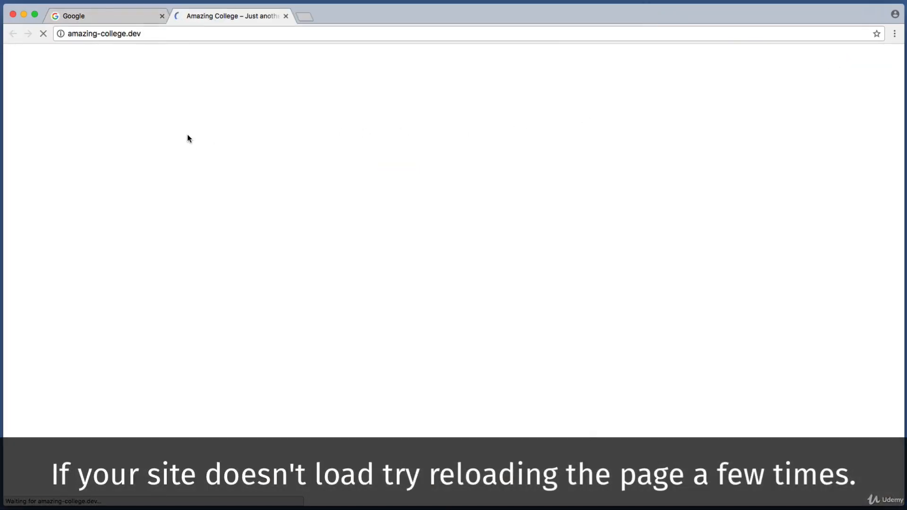
pyautogui.scroll(-7, 176, 164)
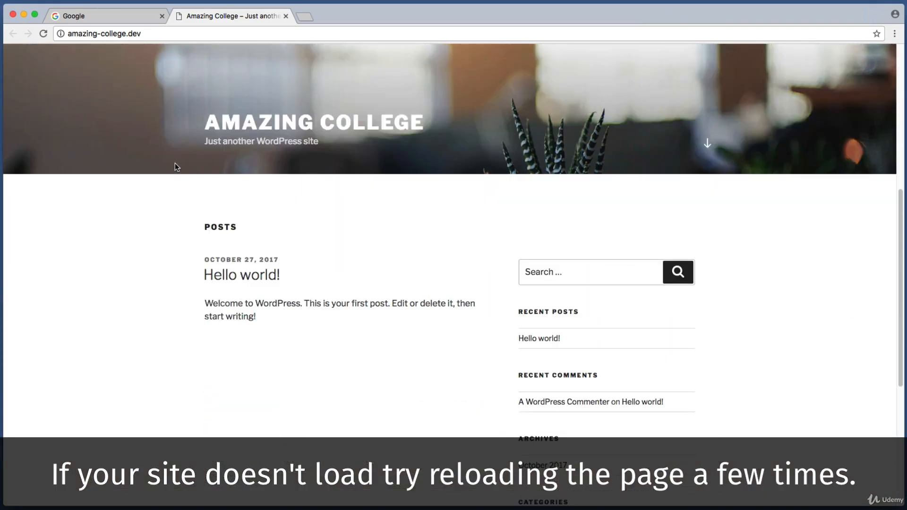
# Step: Examine the local site's domain in the browser's address
pyautogui.click(203, 33)
pyautogui.moveTo(433, 64); pyautogui.dragTo(145, 63)
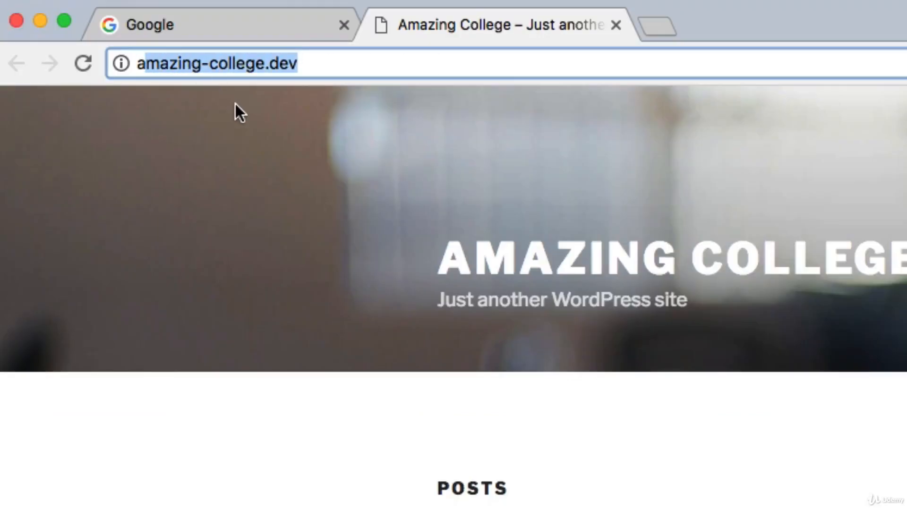
pyautogui.click(425, 71)
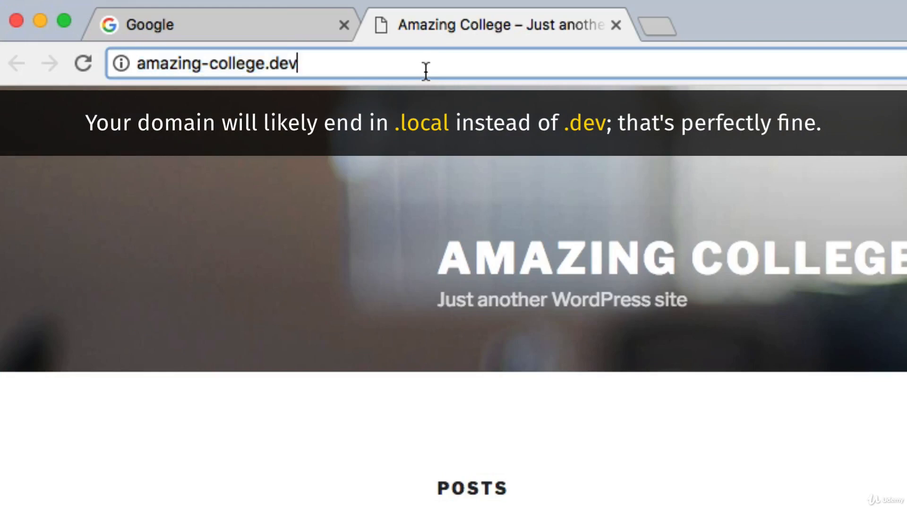
pyautogui.moveTo(425, 71); pyautogui.dragTo(164, 96)
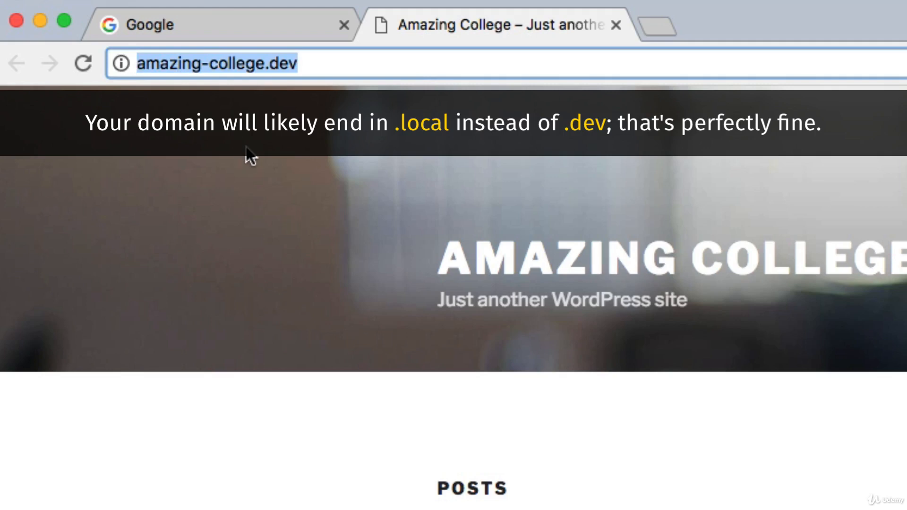
pyautogui.click(299, 228)
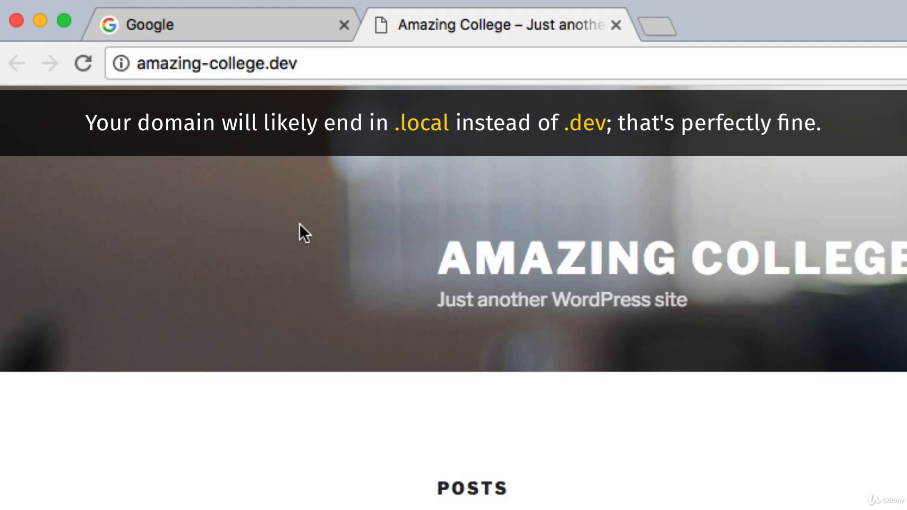
pyautogui.click(409, 63)
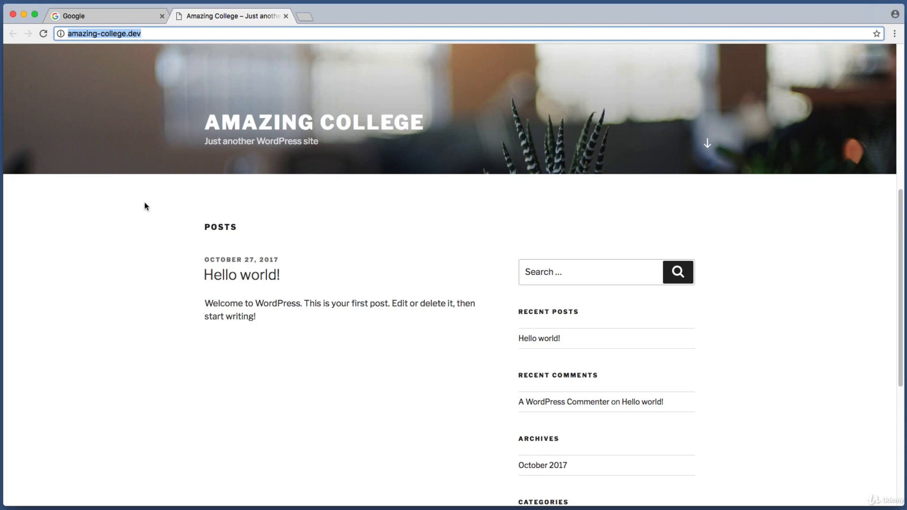
pyautogui.click(106, 129)
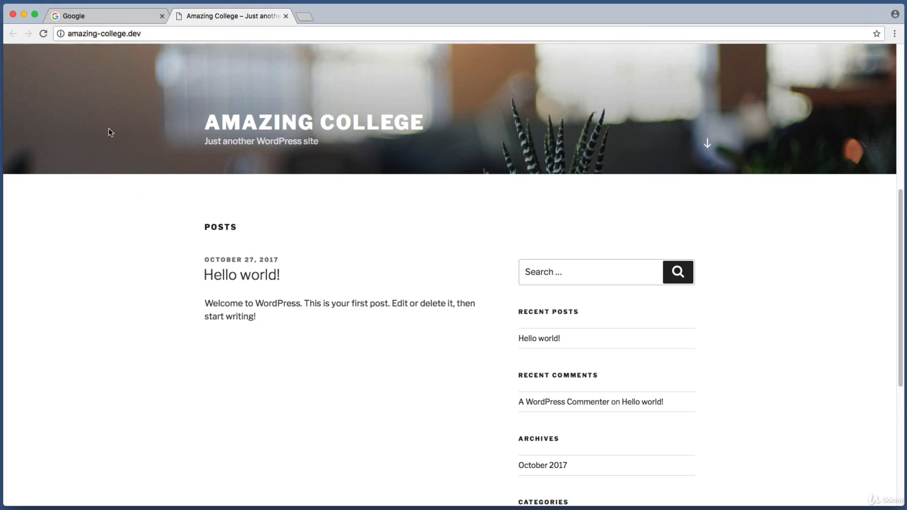
# Step: Go to amazing-college.dev/wp-admin and log in to the WordPress dashboard
pyautogui.click(166, 34)
pyautogui.click(154, 32)
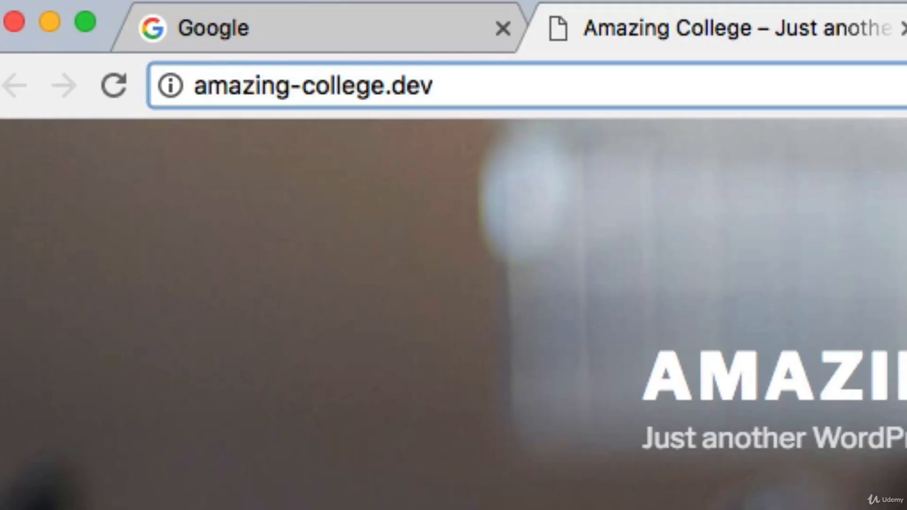
pyautogui.write('/')
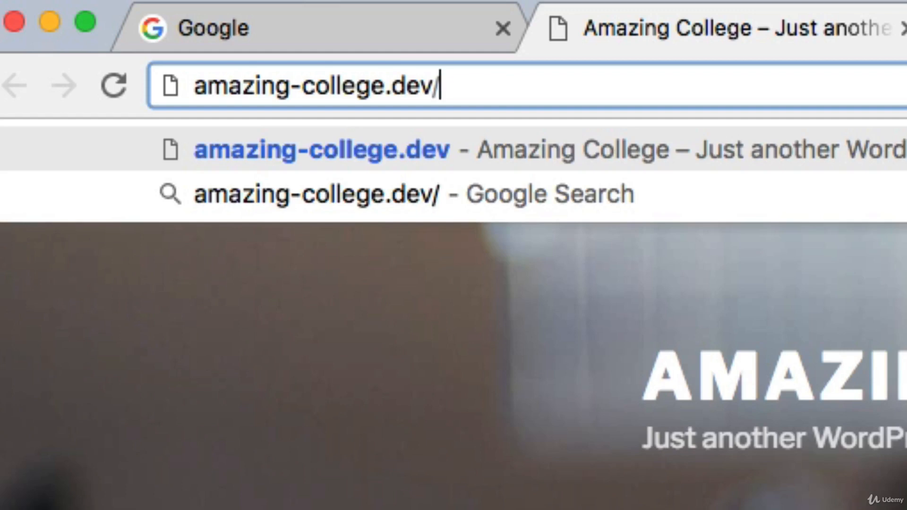
pyautogui.write('wp-a')
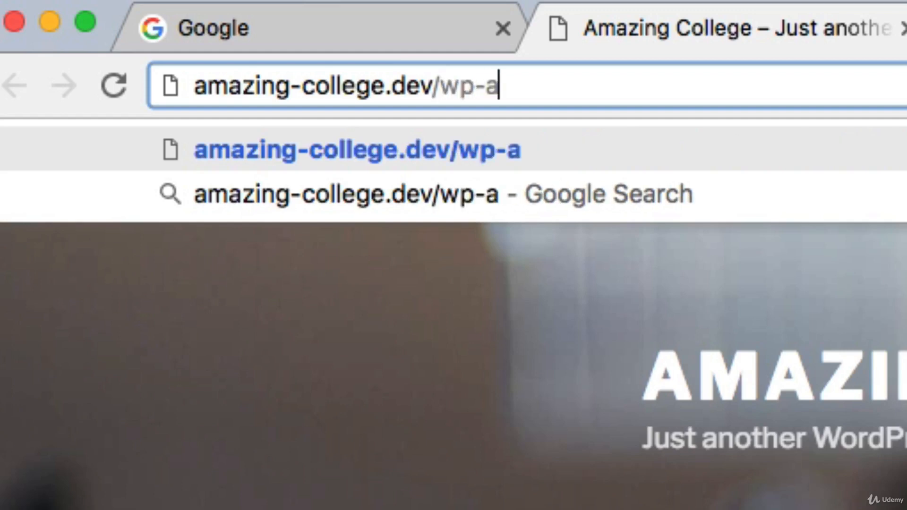
pyautogui.write('dmin')
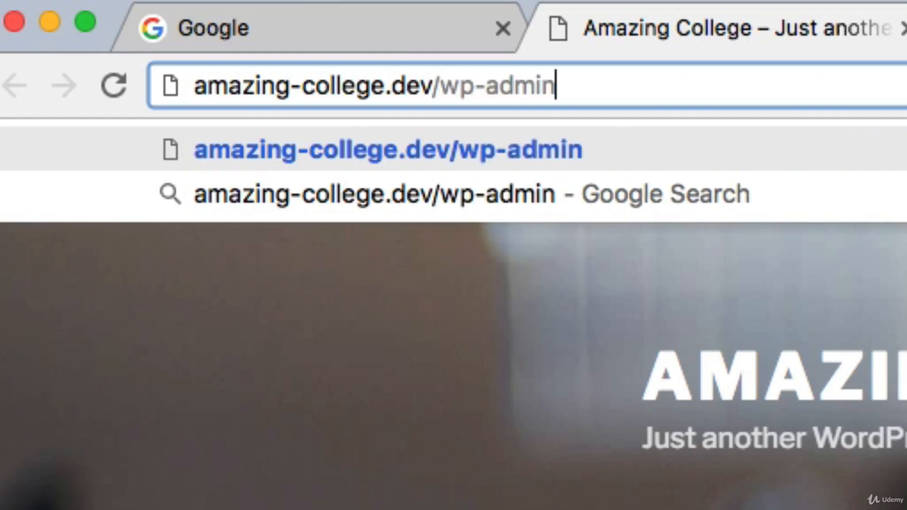
pyautogui.press('Return')
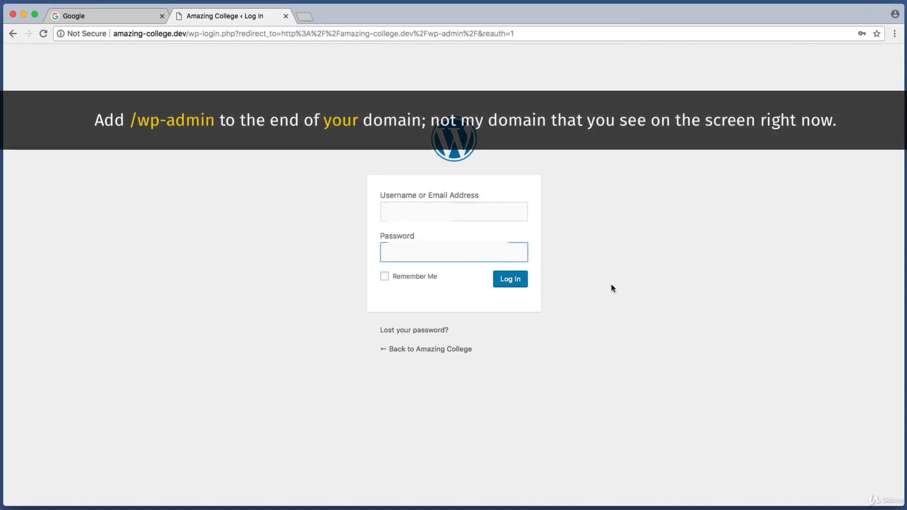
pyautogui.click(518, 279)
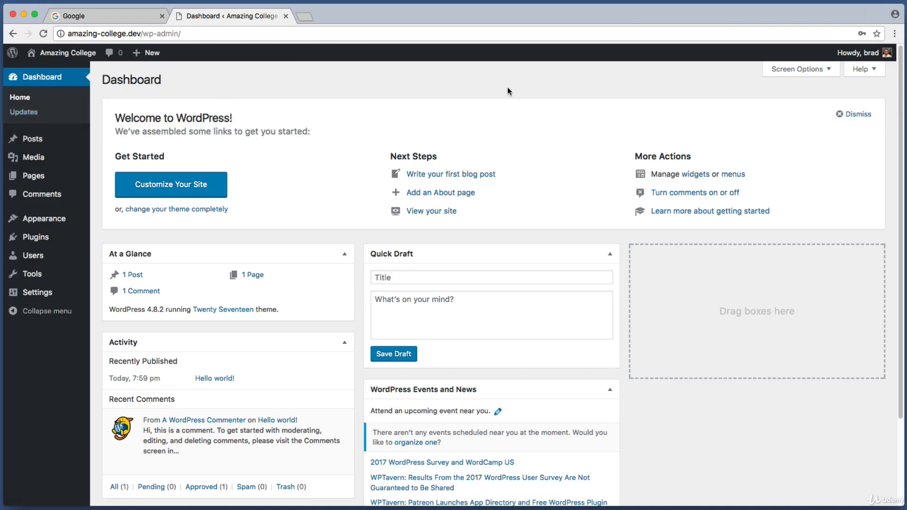
# Step: Switch to Local, stop the Amazing College site, and close the Local window
pyautogui.click(654, 509)
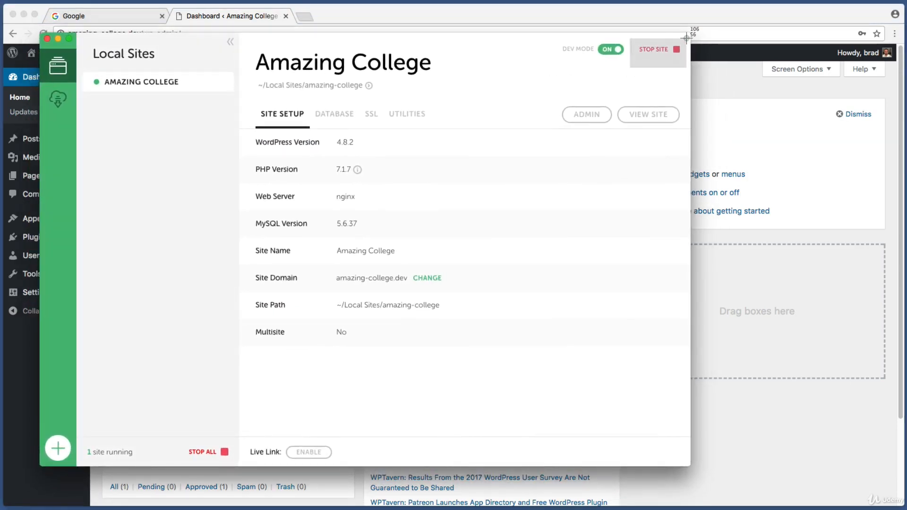
pyautogui.click(661, 49)
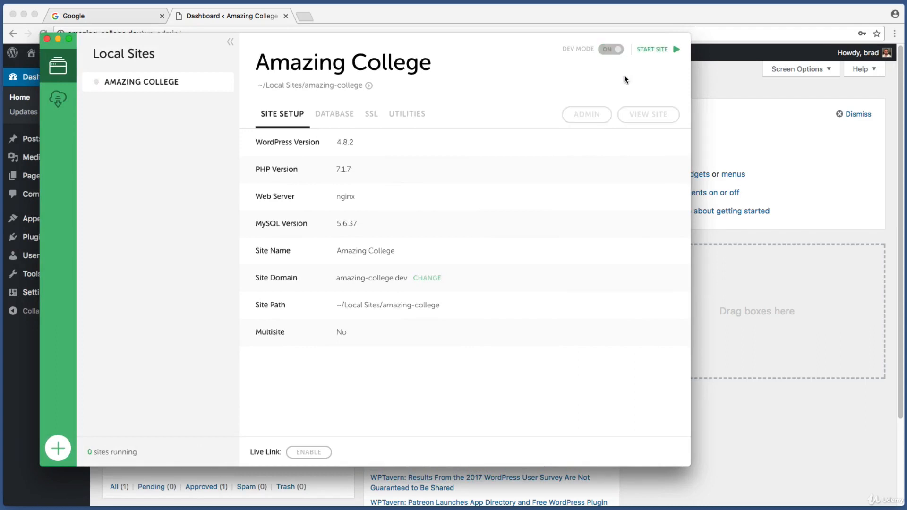
pyautogui.click(47, 39)
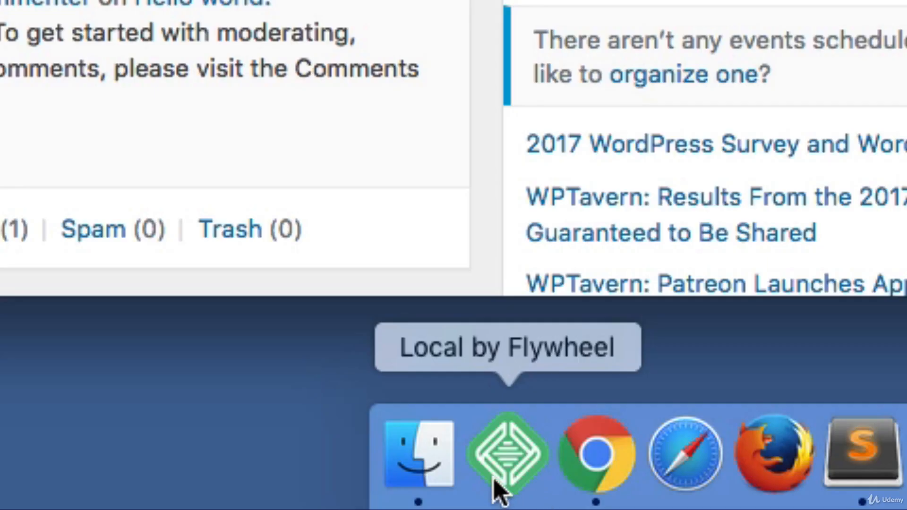
# Step: Reopen Local, select the Amazing College site, and start it again
pyautogui.click(494, 480)
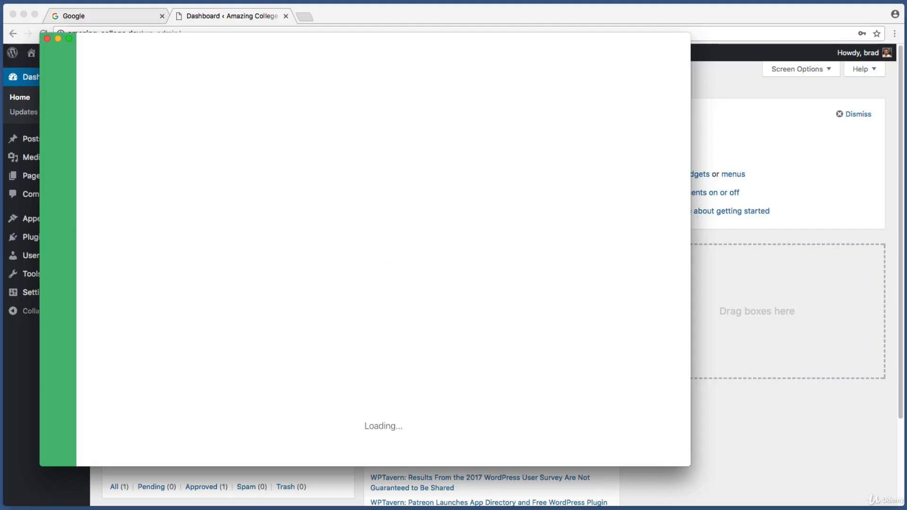
pyautogui.press('super+shift+4')
pyautogui.moveTo(239, 68); pyautogui.dragTo(81, 95)
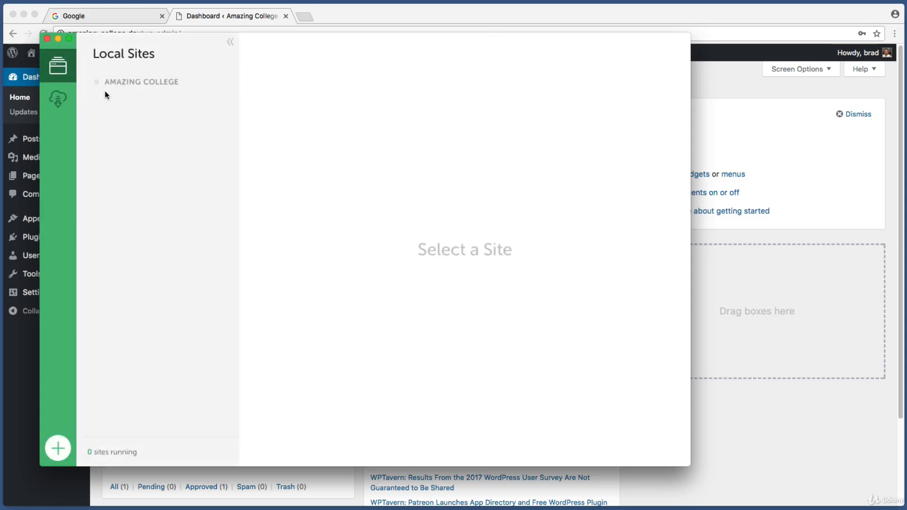
pyautogui.click(132, 88)
pyautogui.press('super+shift+4')
pyautogui.moveTo(650, 57); pyautogui.dragTo(689, 35)
pyautogui.click(659, 50)
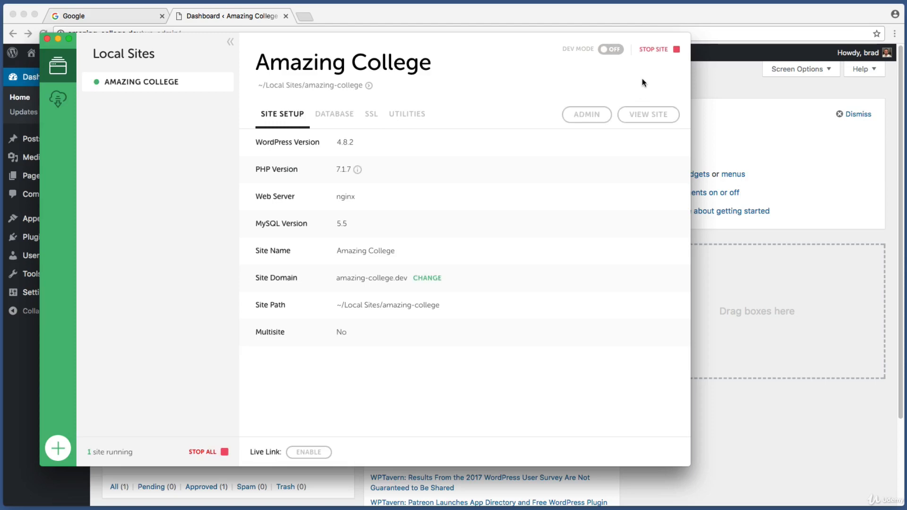
# Step: Check the dashboard's wp-admin address in the browser, and return to Local to look at the View Site option
pyautogui.click(504, 21)
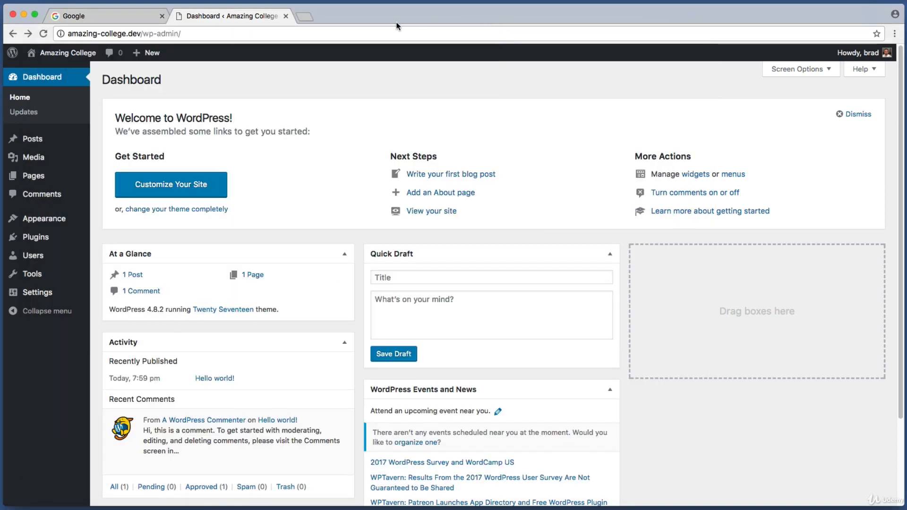
pyautogui.click(393, 34)
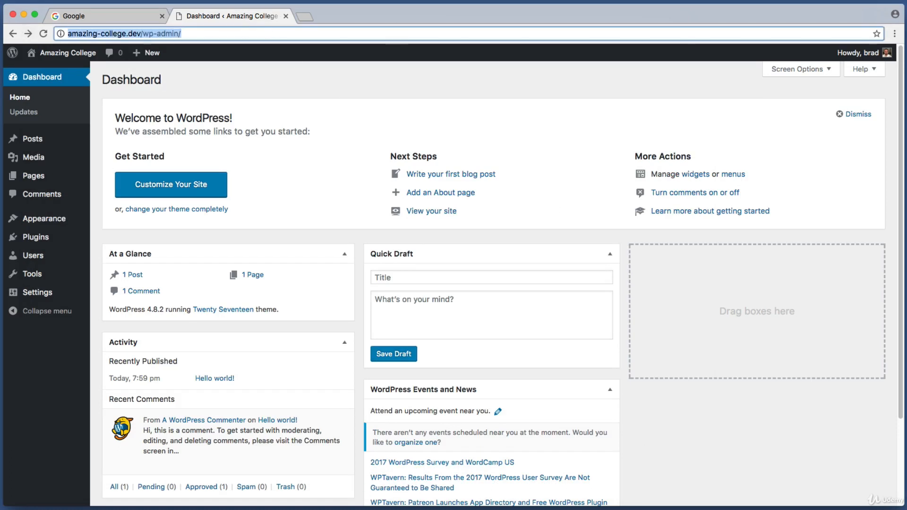
pyautogui.press('super+Tab')
pyautogui.press('super+shift+4')
pyautogui.moveTo(613, 98); pyautogui.dragTo(680, 127)
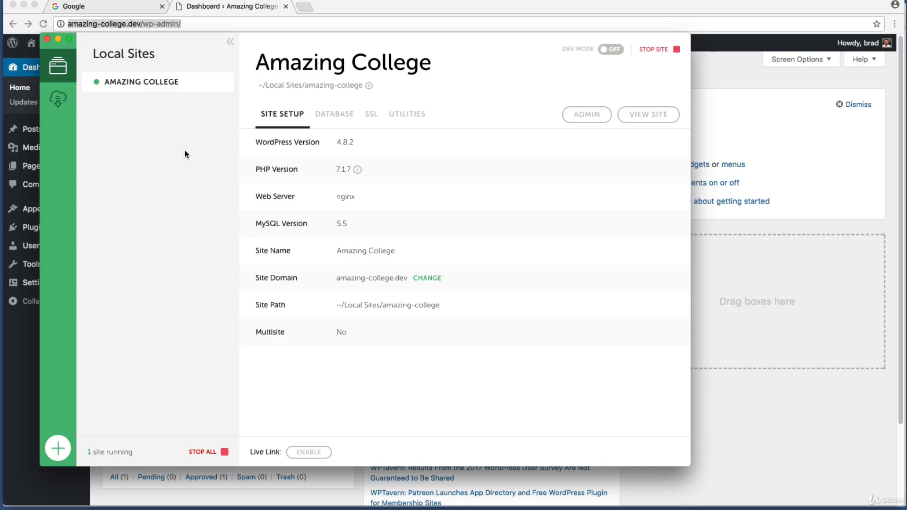
# Step: Reveal the Amazing College site's folder in Finder from its site entry in Local
pyautogui.press('super+shift+4')
pyautogui.moveTo(84, 70); pyautogui.dragTo(206, 122)
pyautogui.press('Escape')
pyautogui.rightClick(185, 85)
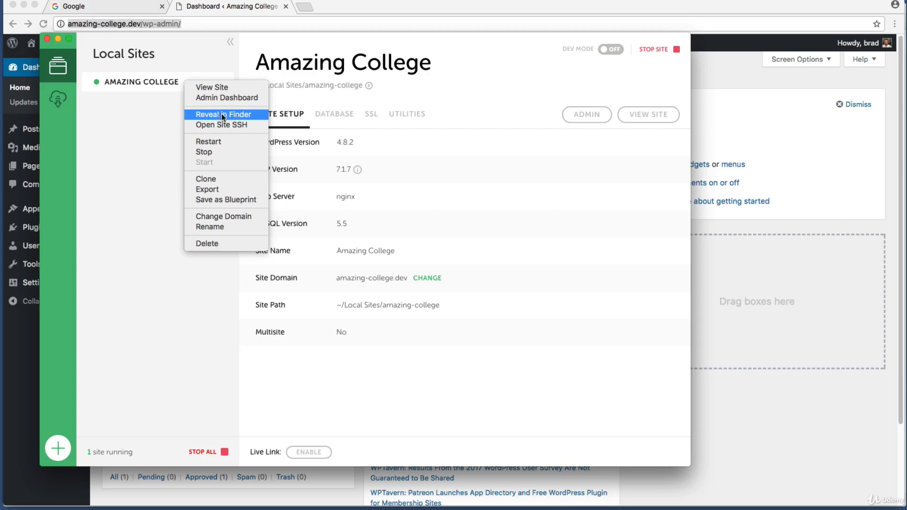
pyautogui.click(197, 115)
pyautogui.moveTo(266, 383); pyautogui.dragTo(181, 302)
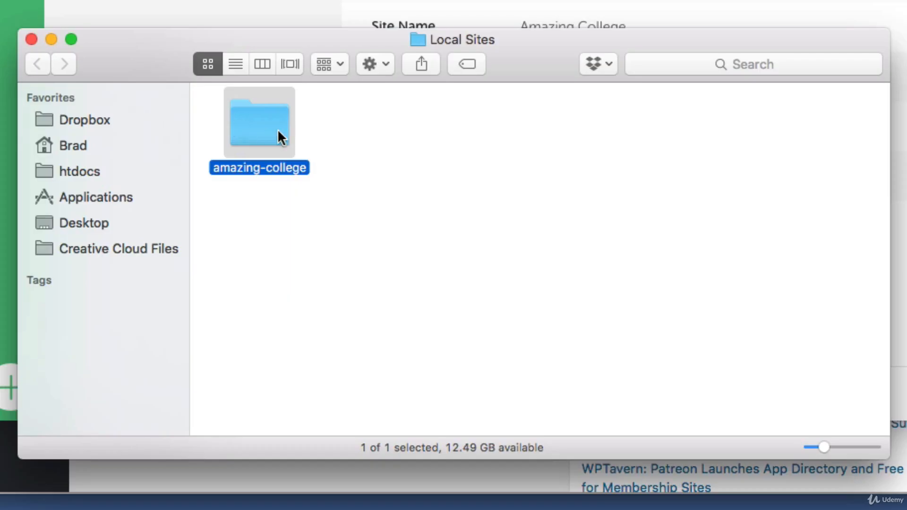
pyautogui.click(310, 143)
pyautogui.moveTo(378, 247); pyautogui.dragTo(256, 127)
pyautogui.click(329, 133)
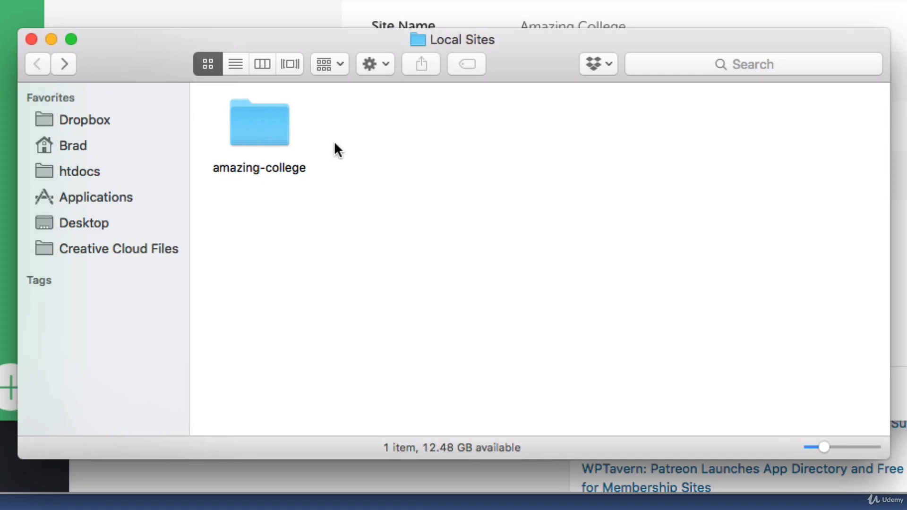
# Step: Go to the home folder in Finder and open its Local Sites folder
pyautogui.click(70, 147)
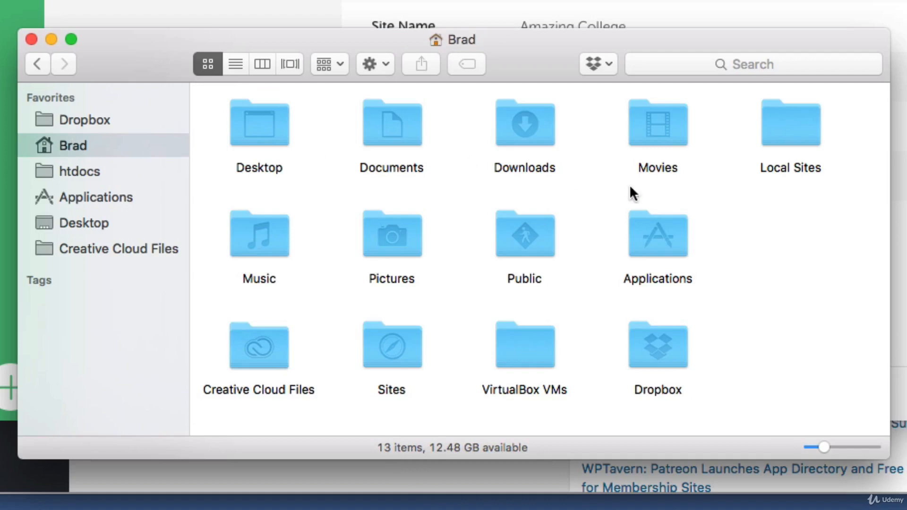
pyautogui.press('super+shift+4')
pyautogui.moveTo(733, 207); pyautogui.dragTo(841, 87)
pyautogui.doubleClick(808, 112)
pyautogui.moveTo(576, 280); pyautogui.dragTo(250, 113)
pyautogui.click(404, 176)
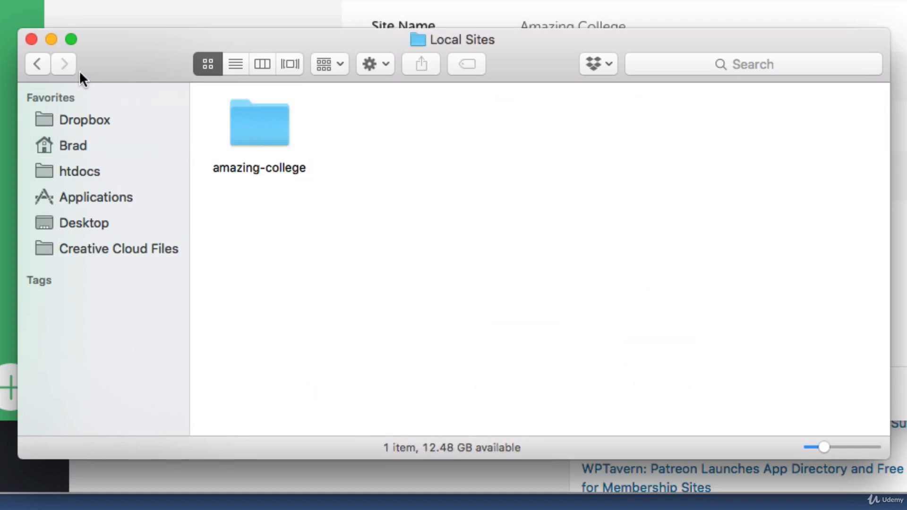
# Step: Return to the home folder, check where Local Sites is located among its folders, and reopen it
pyautogui.click(43, 65)
pyautogui.moveTo(723, 239); pyautogui.dragTo(850, 143)
pyautogui.moveTo(872, 221); pyautogui.dragTo(735, 104)
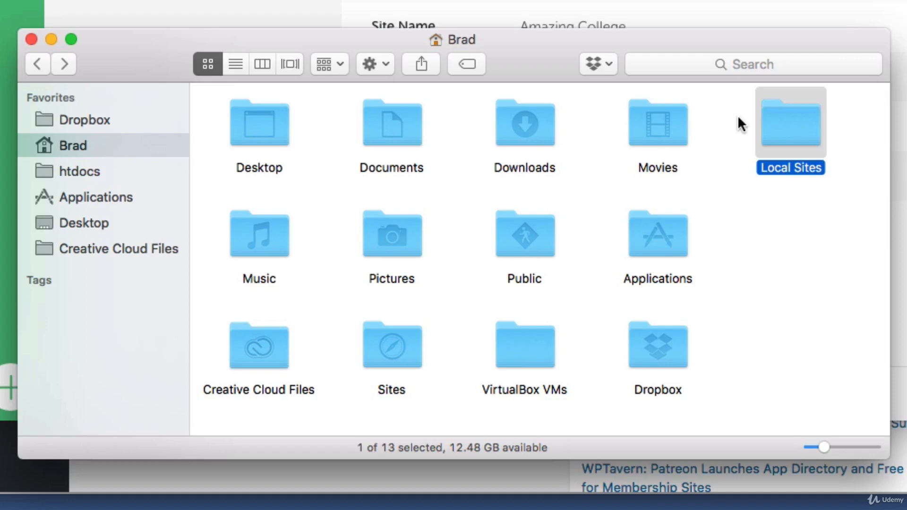
pyautogui.click(737, 108)
pyautogui.click(539, 121)
pyautogui.click(807, 135)
pyautogui.click(832, 132)
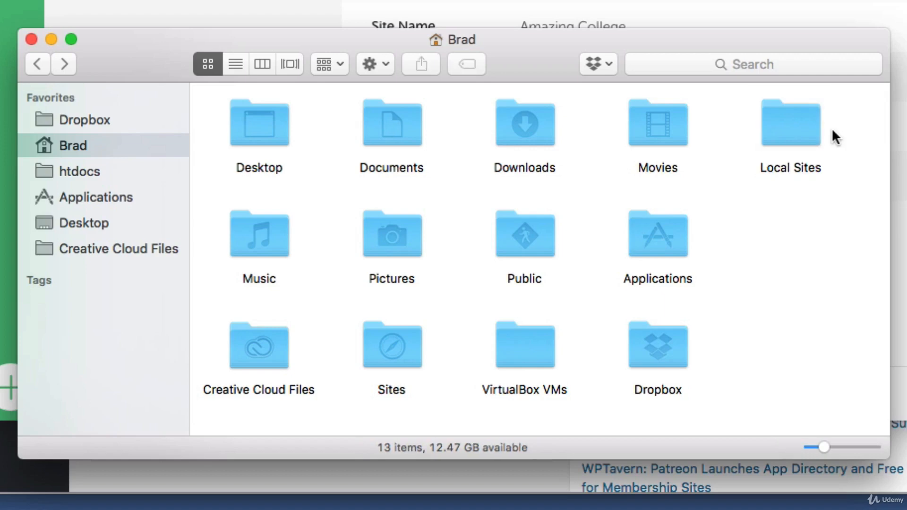
pyautogui.doubleClick(788, 117)
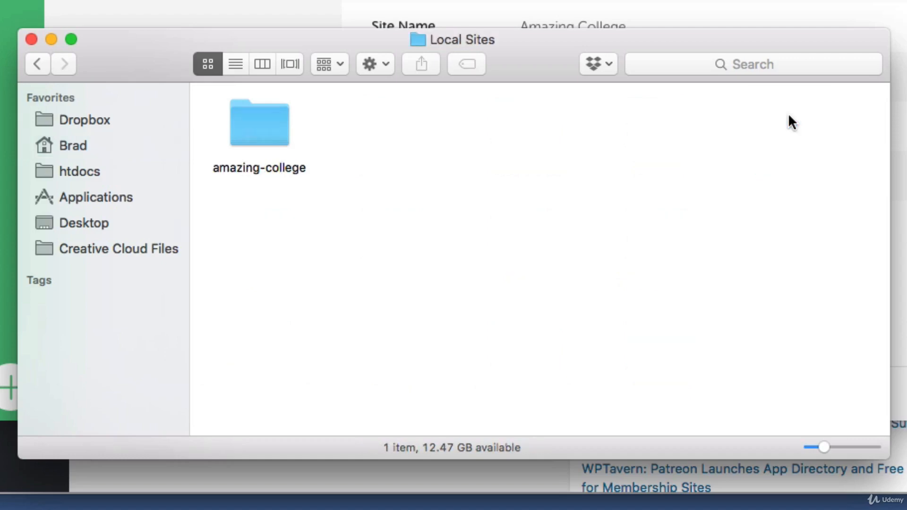
# Step: Open the amazing-college folder, go into its app folder, and open public
pyautogui.moveTo(464, 241); pyautogui.dragTo(323, 142)
pyautogui.click(269, 120)
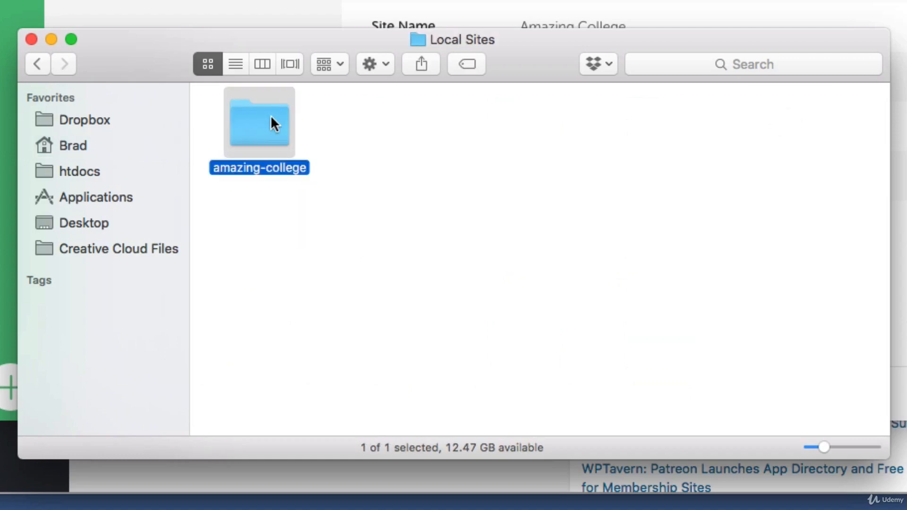
pyautogui.doubleClick(270, 123)
pyautogui.moveTo(316, 240); pyautogui.dragTo(234, 117)
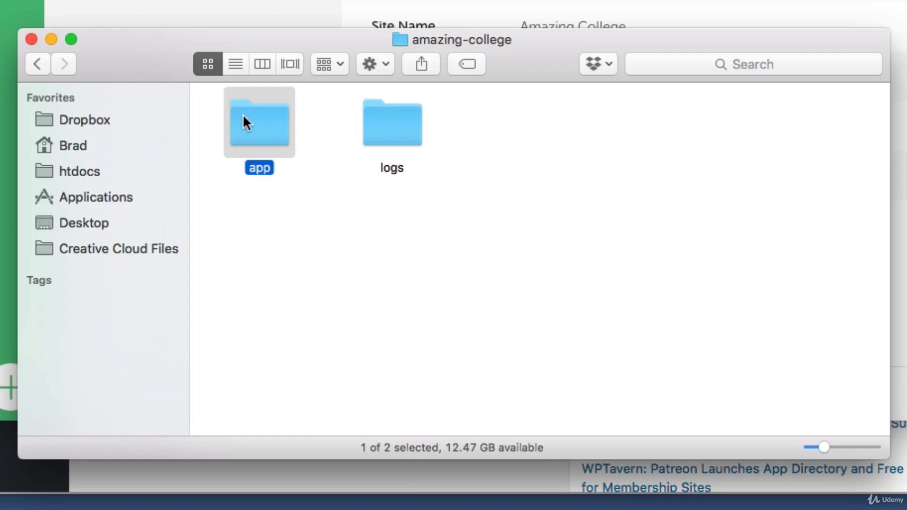
pyautogui.doubleClick(268, 122)
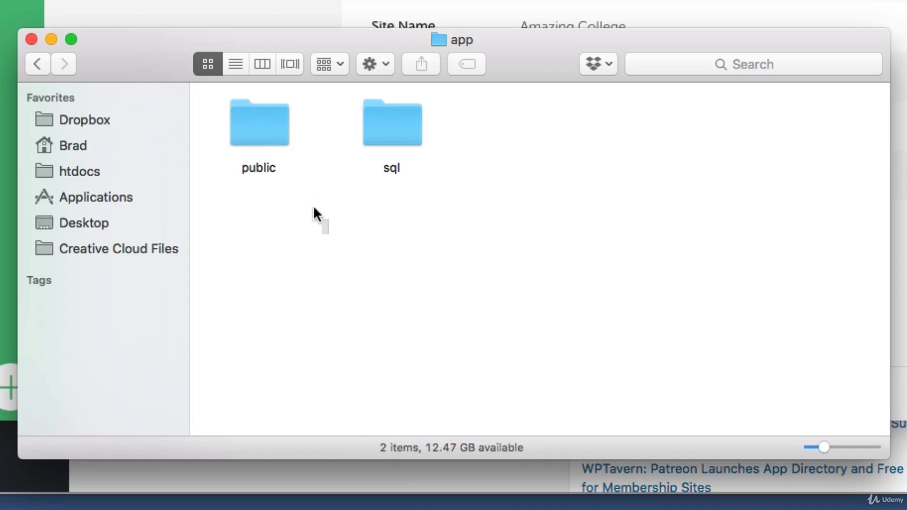
pyautogui.moveTo(329, 234); pyautogui.dragTo(230, 116)
pyautogui.doubleClick(251, 122)
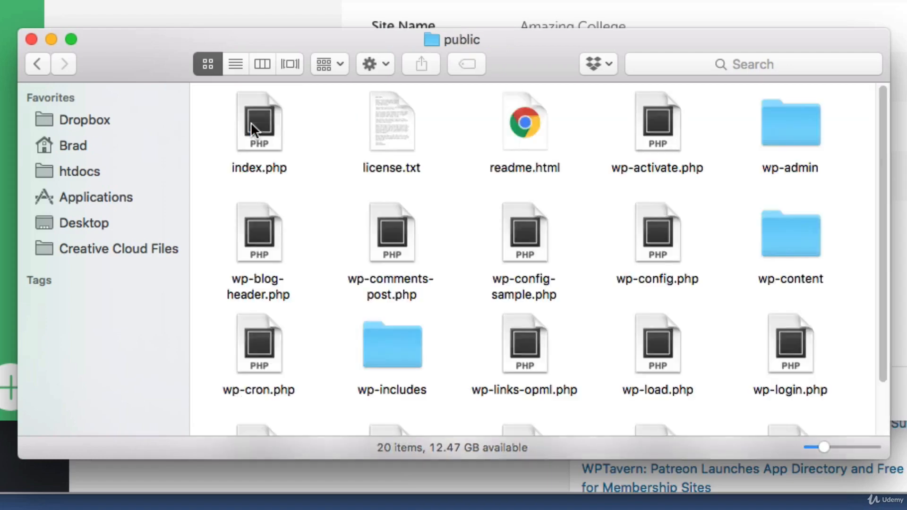
# Step: Examine the WordPress files and folders in public, paying attention to the wp-content folder
pyautogui.moveTo(207, 114); pyautogui.dragTo(849, 395)
pyautogui.click(850, 396)
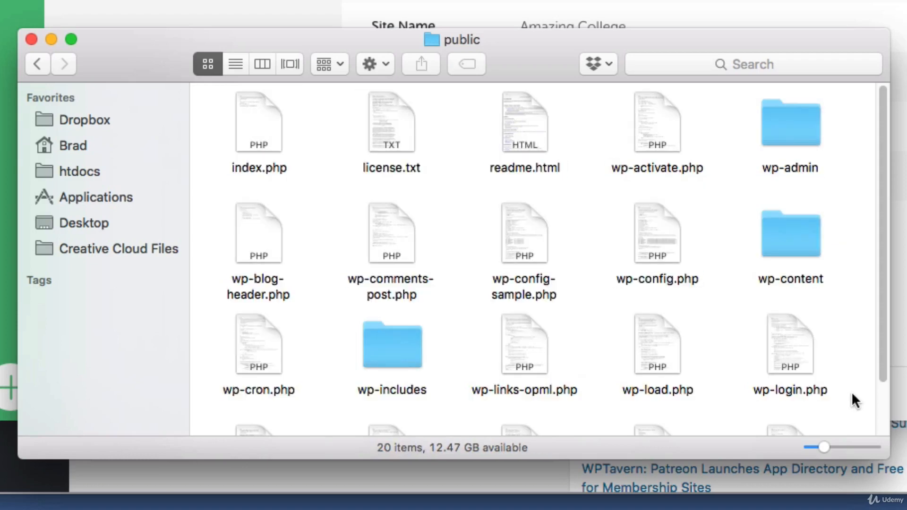
pyautogui.moveTo(200, 96); pyautogui.dragTo(857, 402)
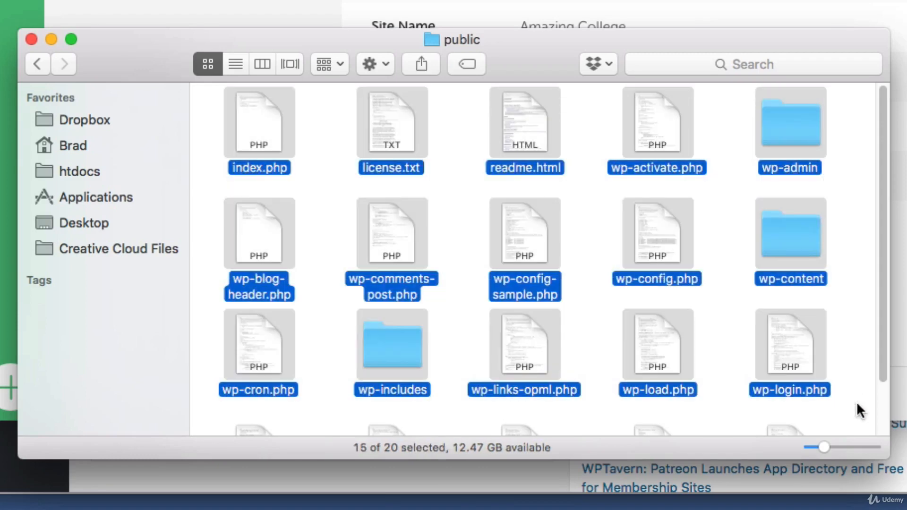
pyautogui.click(857, 402)
pyautogui.press('super+shift+4')
pyautogui.moveTo(713, 184); pyautogui.dragTo(851, 299)
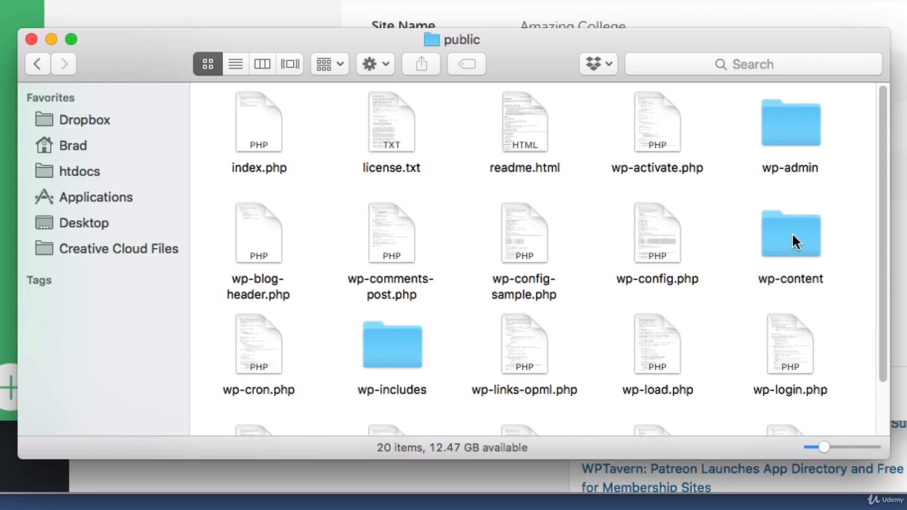
# Step: Open wp-content and its themes folder, and look over the installed theme folders
pyautogui.doubleClick(792, 233)
pyautogui.moveTo(471, 229); pyautogui.dragTo(565, 123)
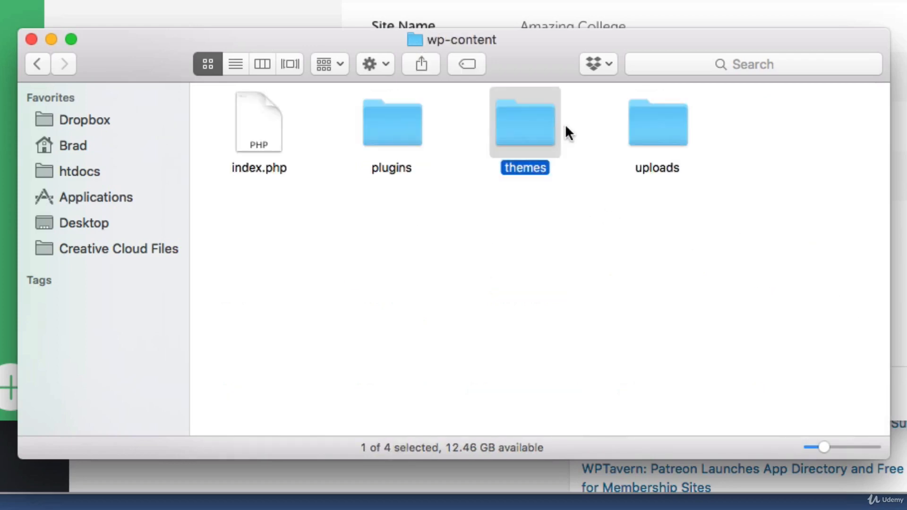
pyautogui.doubleClick(541, 116)
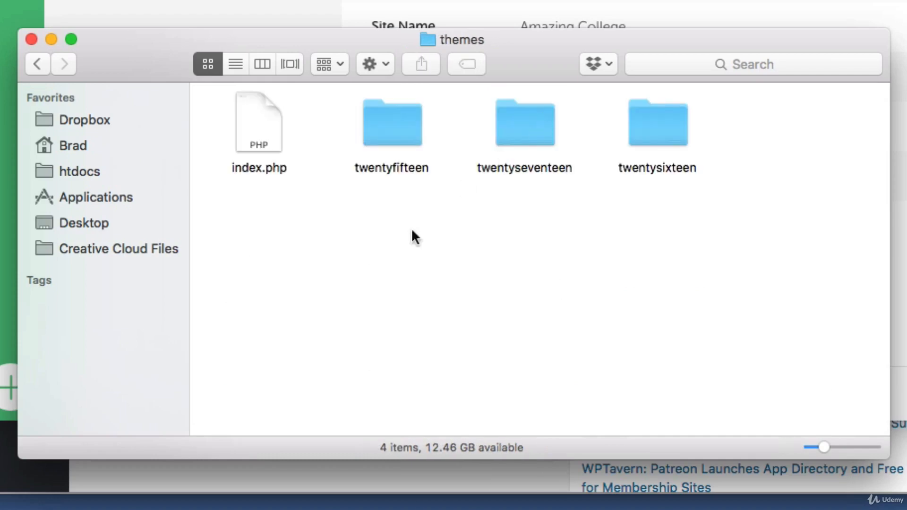
pyautogui.click(526, 175)
pyautogui.moveTo(598, 263); pyautogui.dragTo(702, 157)
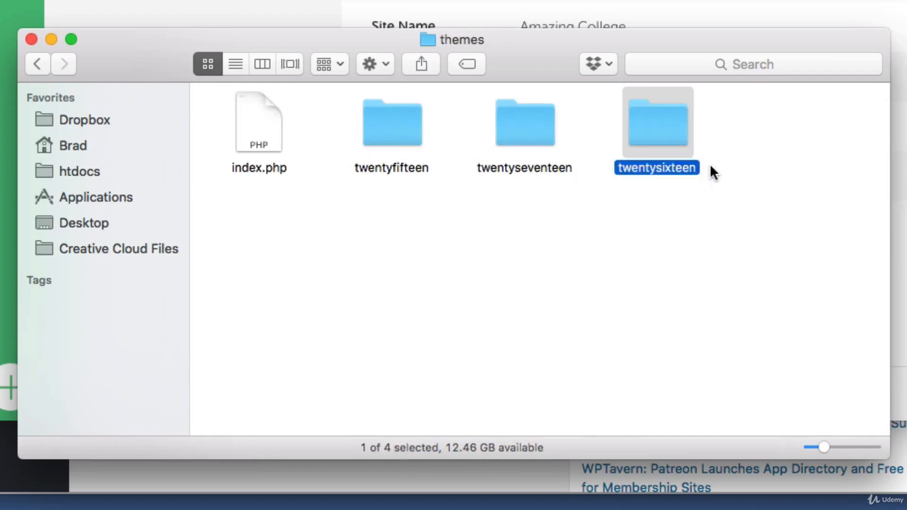
pyautogui.click(693, 238)
pyautogui.moveTo(320, 212); pyautogui.dragTo(415, 288)
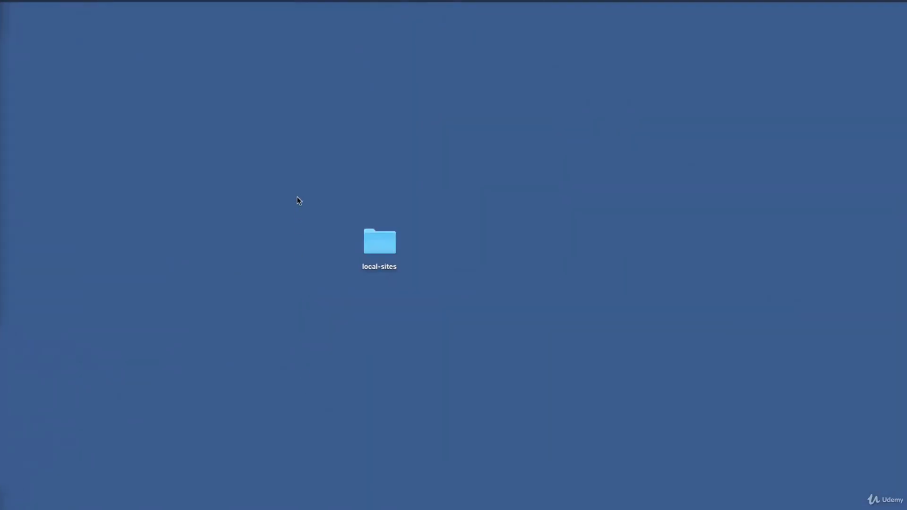
# Step: Look at the local-sites folder on the desktop
pyautogui.moveTo(297, 196); pyautogui.dragTo(433, 336)
pyautogui.moveTo(549, 507); pyautogui.dragTo(549, 507)
pyautogui.click(550, 507)
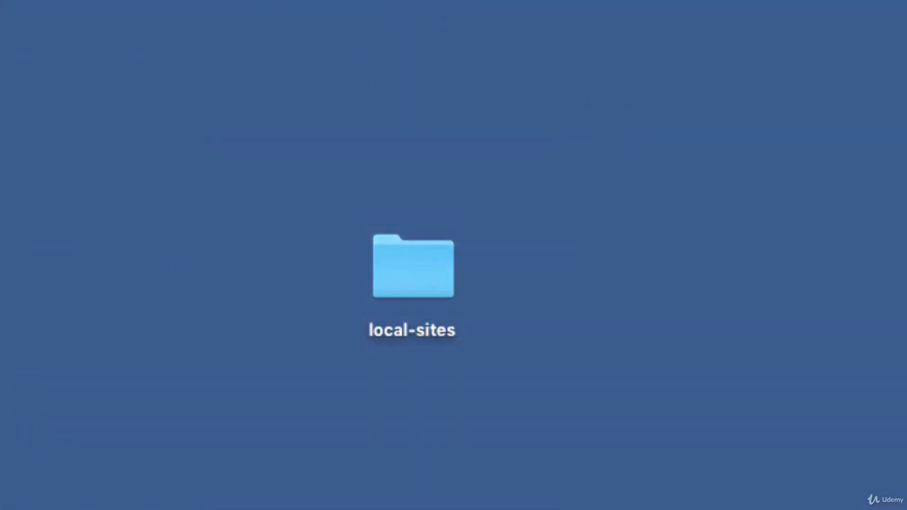
pyautogui.moveTo(630, 509); pyautogui.dragTo(198, 148)
pyautogui.click(283, 262)
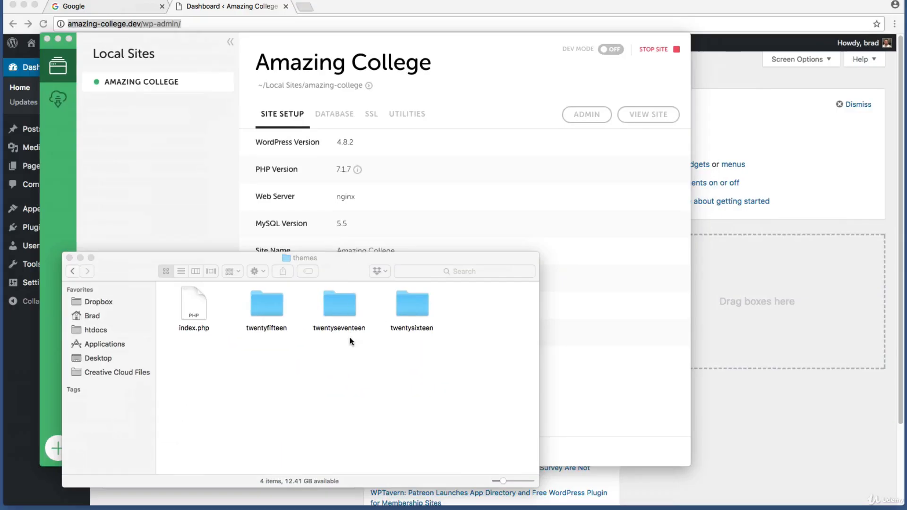
pyautogui.click(350, 353)
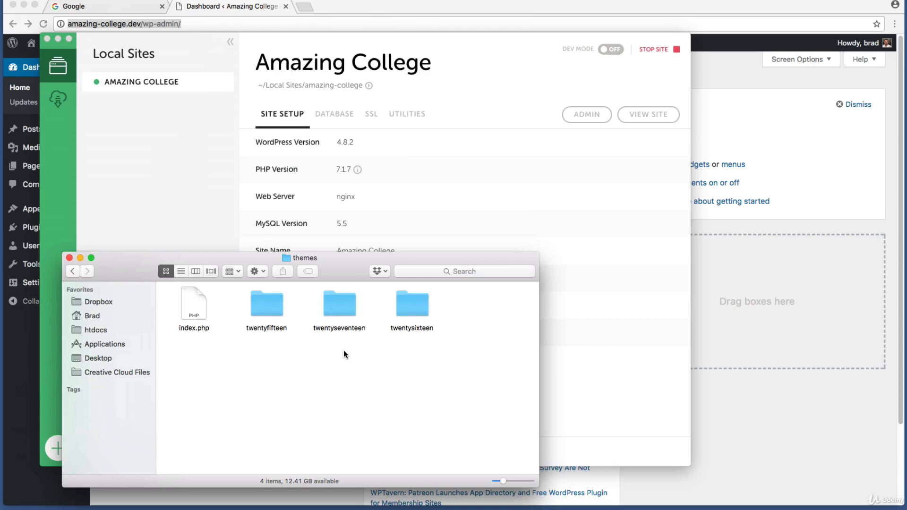
# Step: Close the themes Finder window and reveal the Amazing College site's folder again from Local
pyautogui.moveTo(210, 362); pyautogui.dragTo(461, 318)
pyautogui.click(462, 318)
pyautogui.click(69, 257)
pyautogui.rightClick(142, 84)
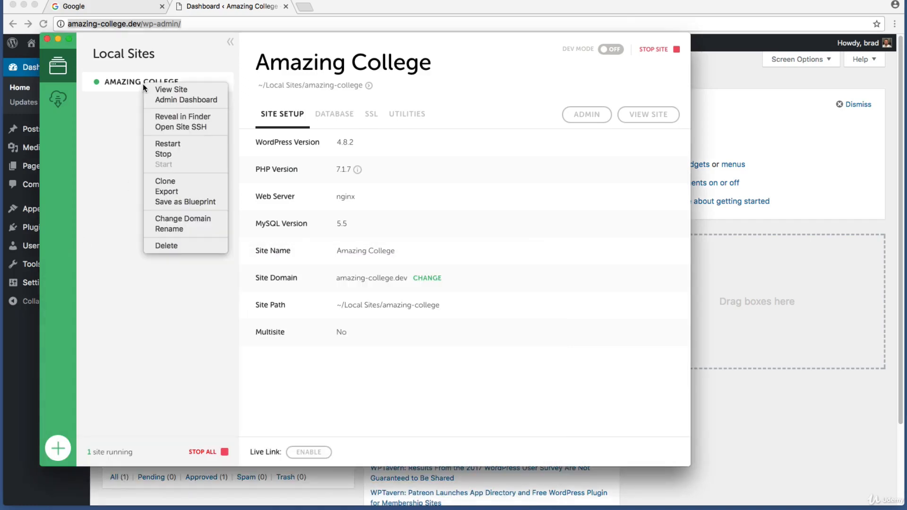
pyautogui.click(171, 118)
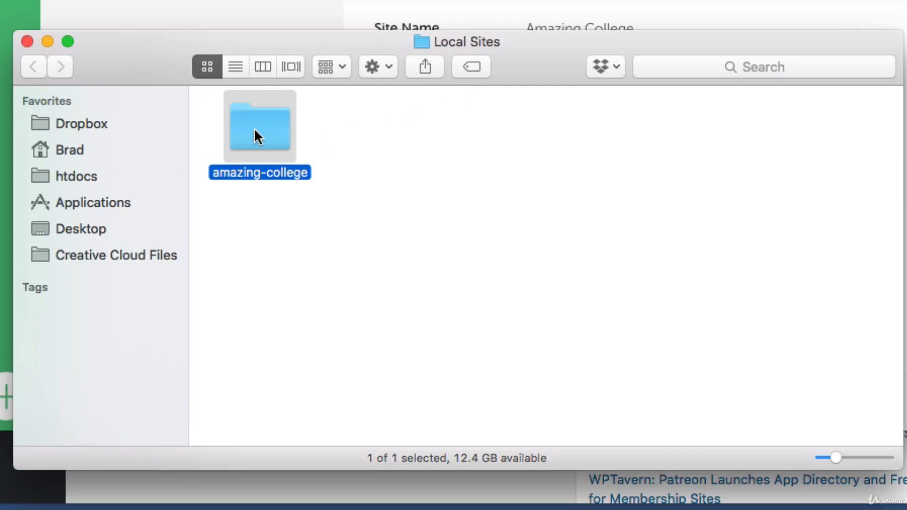
# Step: Go from the revealed amazing-college folder through app into the public folder
pyautogui.doubleClick(259, 127)
pyautogui.moveTo(259, 235); pyautogui.dragTo(262, 121)
pyautogui.doubleClick(262, 124)
pyautogui.moveTo(282, 294); pyautogui.dragTo(265, 122)
pyautogui.doubleClick(265, 123)
# Step: Look over the WordPress files in public and select only the wp-content folder
pyautogui.moveTo(209, 110); pyautogui.dragTo(853, 410)
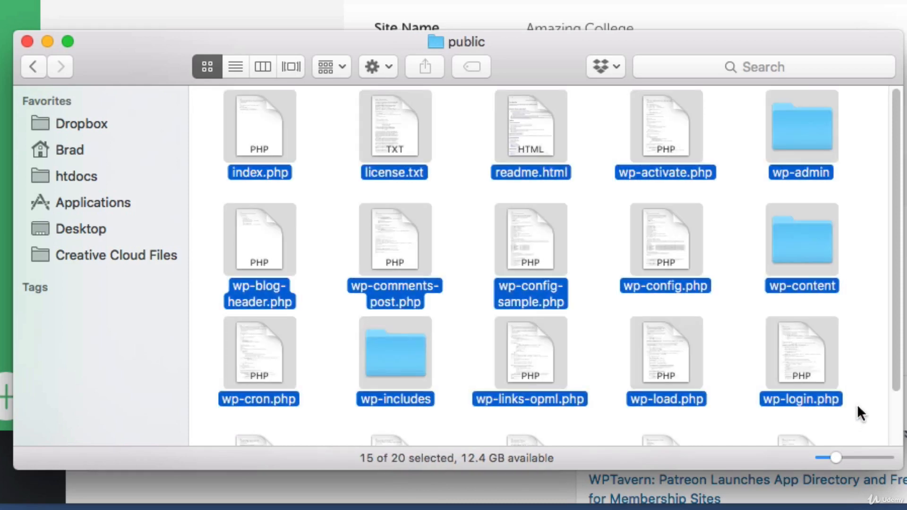
pyautogui.click(862, 333)
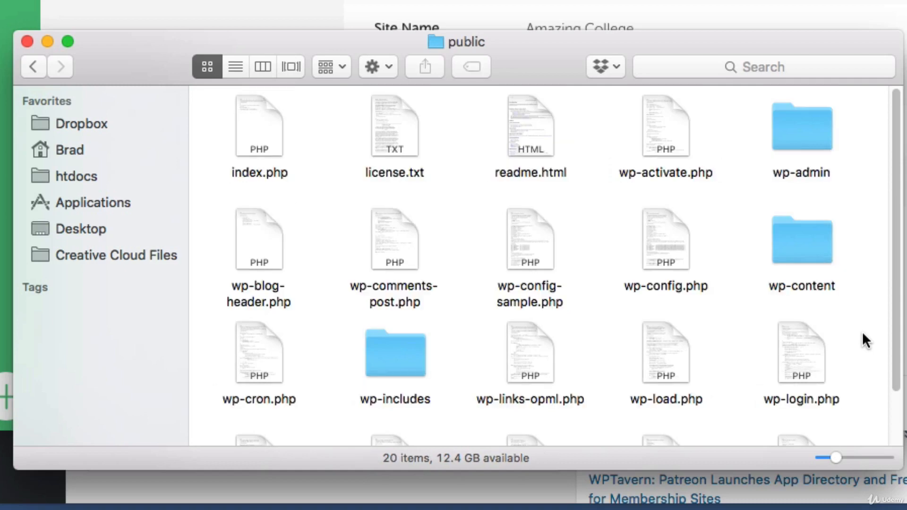
pyautogui.moveTo(720, 197); pyautogui.dragTo(860, 291)
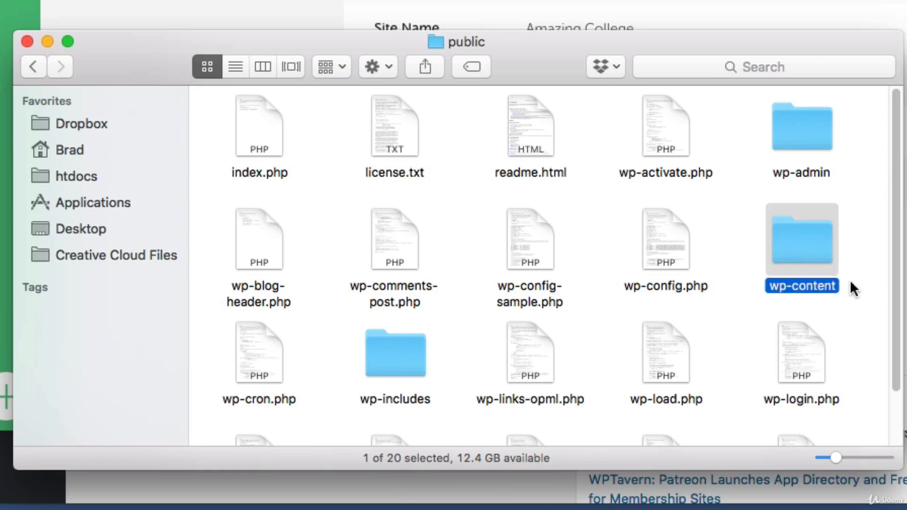